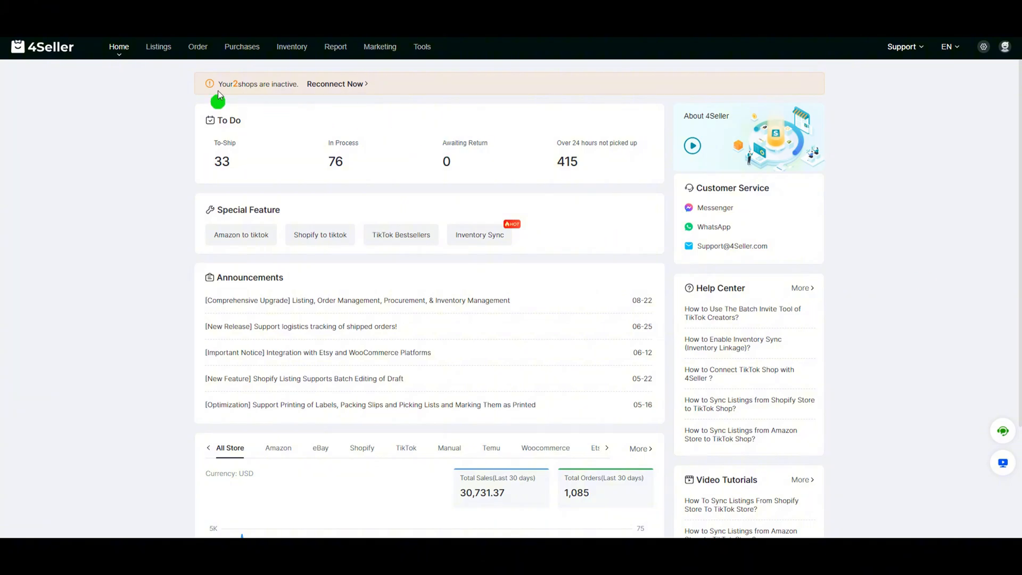
Open the Shopify listings and show the published ones that are active.
left_click(158, 47)
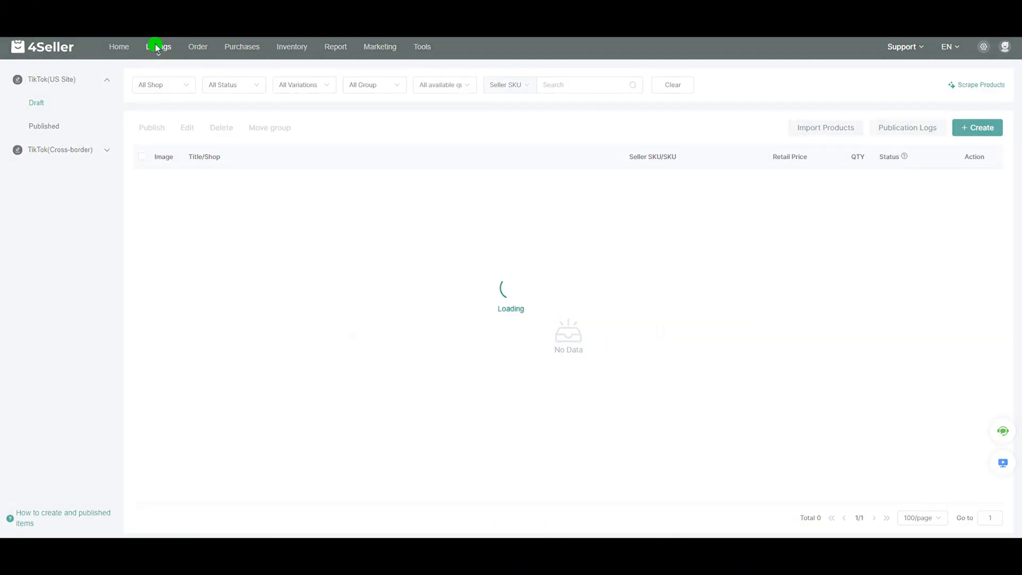
mouse_move(160, 44)
left_click(184, 108)
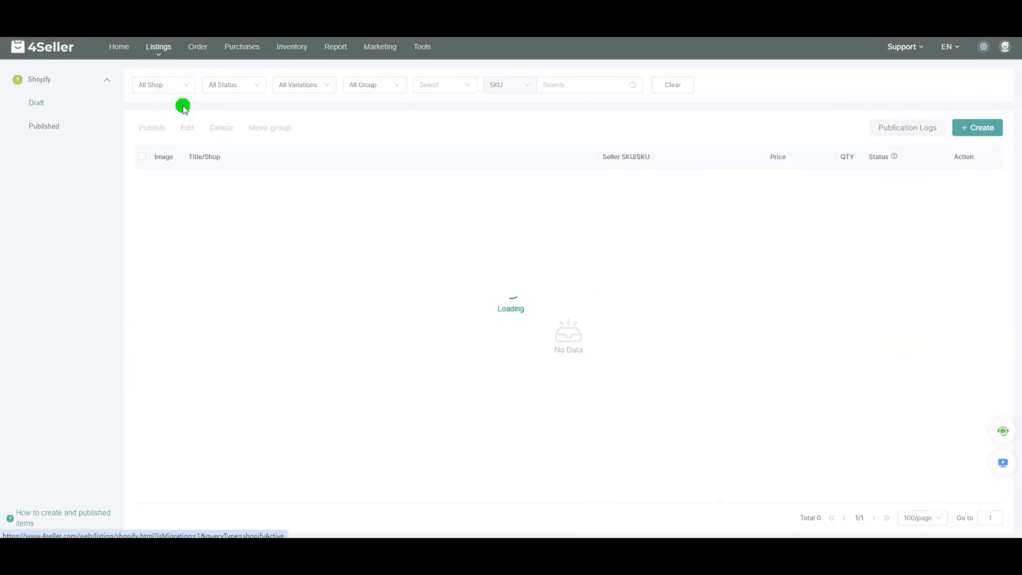
left_click(51, 128)
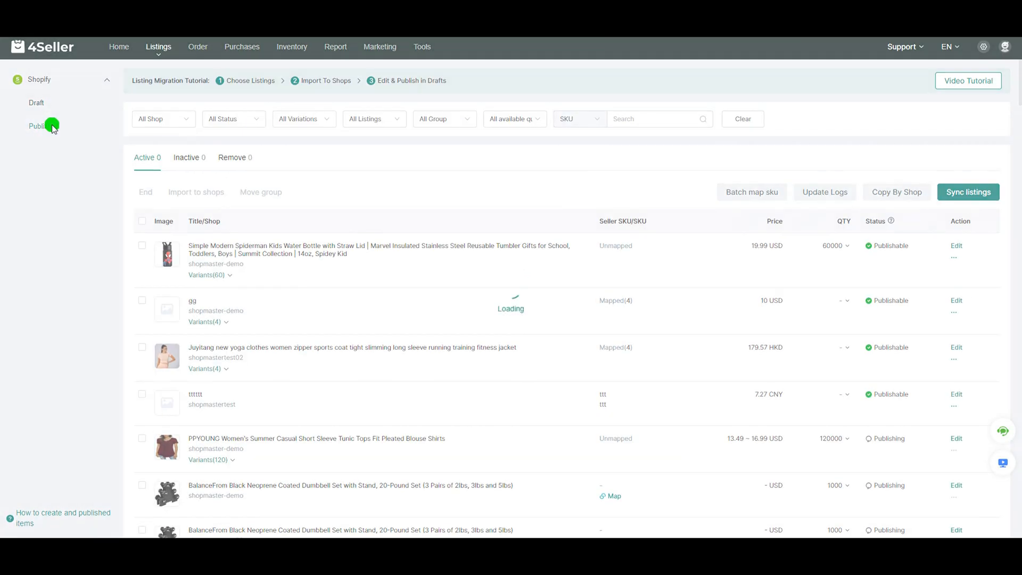
left_click(152, 158)
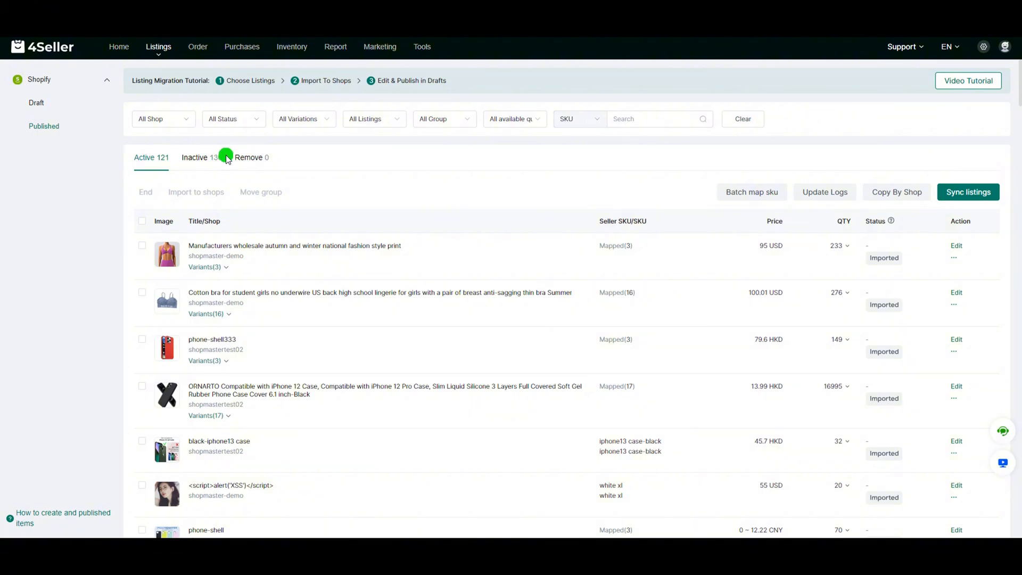
left_click(145, 223)
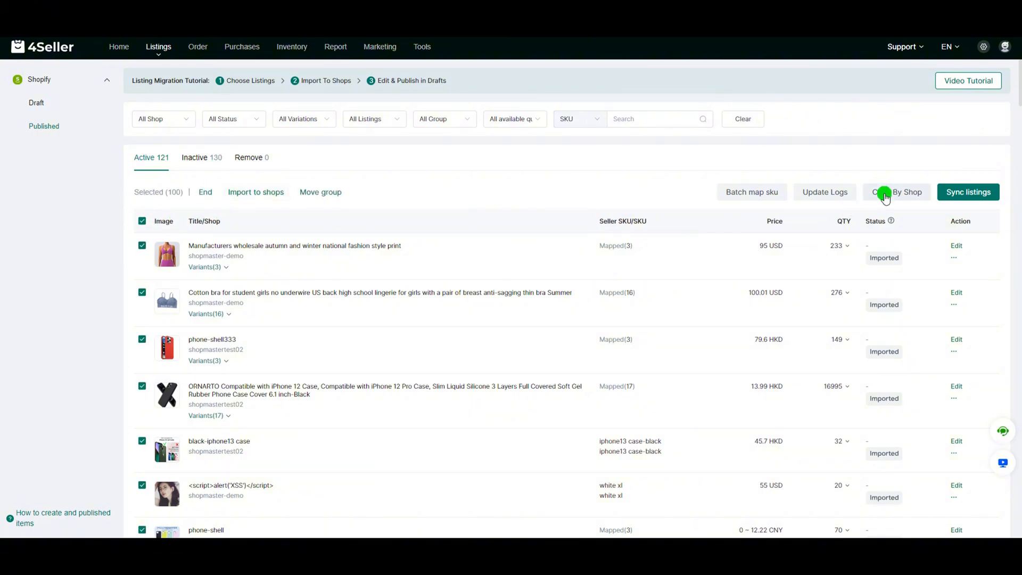
left_click(142, 221)
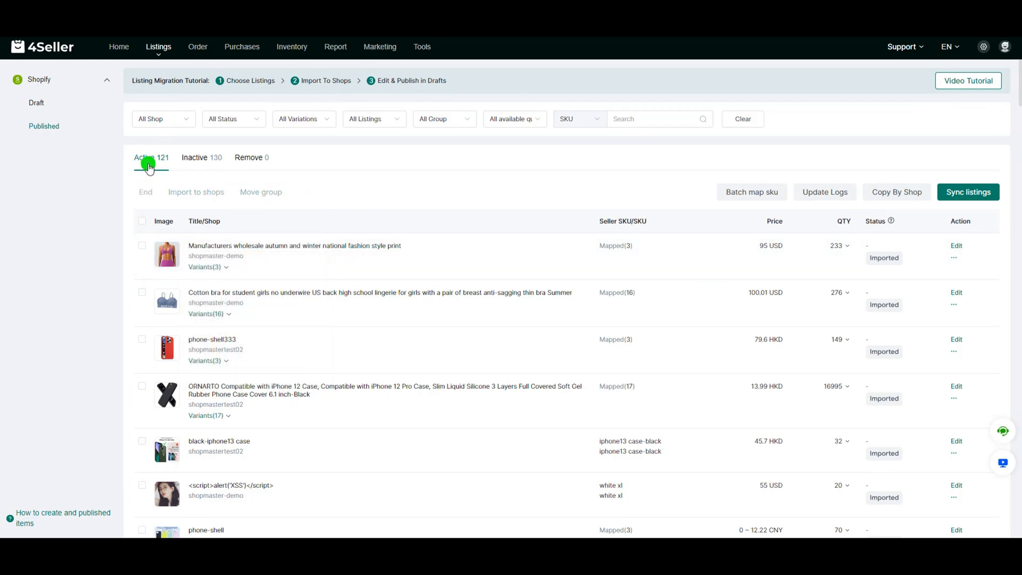
scroll(149, 168, "down", 1)
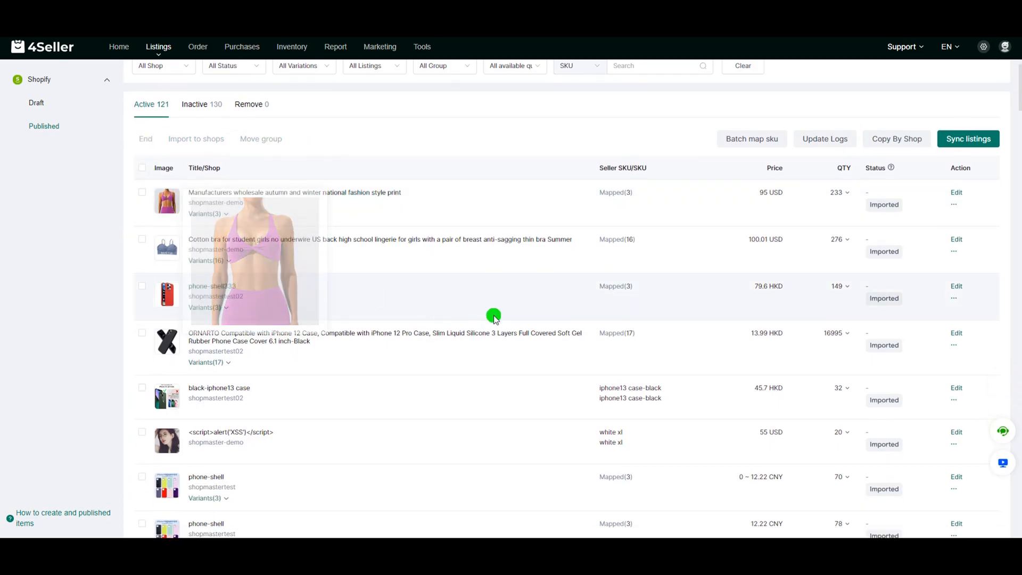
scroll(273, 368, "up", 1)
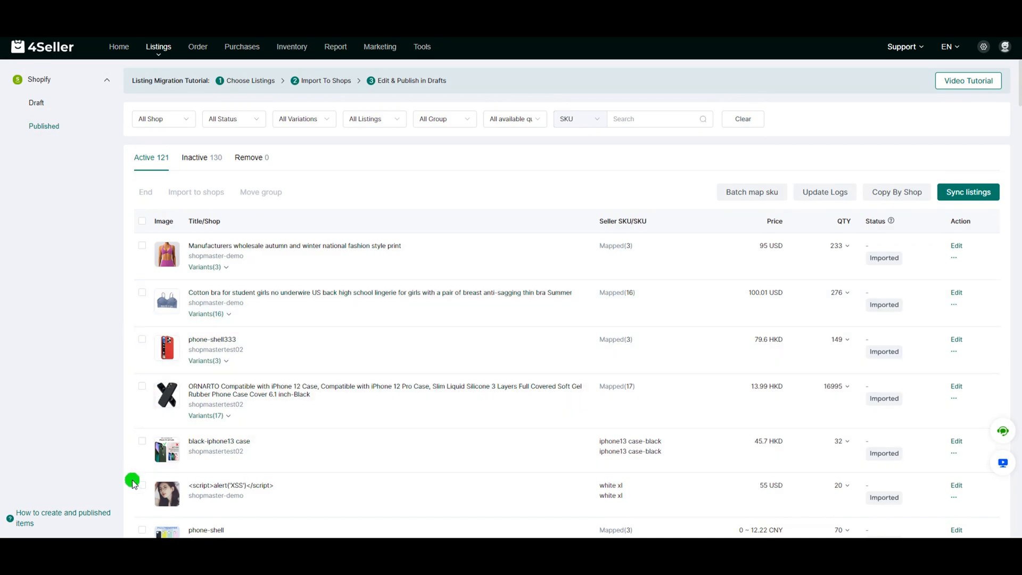
Import the "Manufacturers wholesale autumn and winter national fashion style print" listing into the Temu shops and go to the generated draft.
left_click(141, 249)
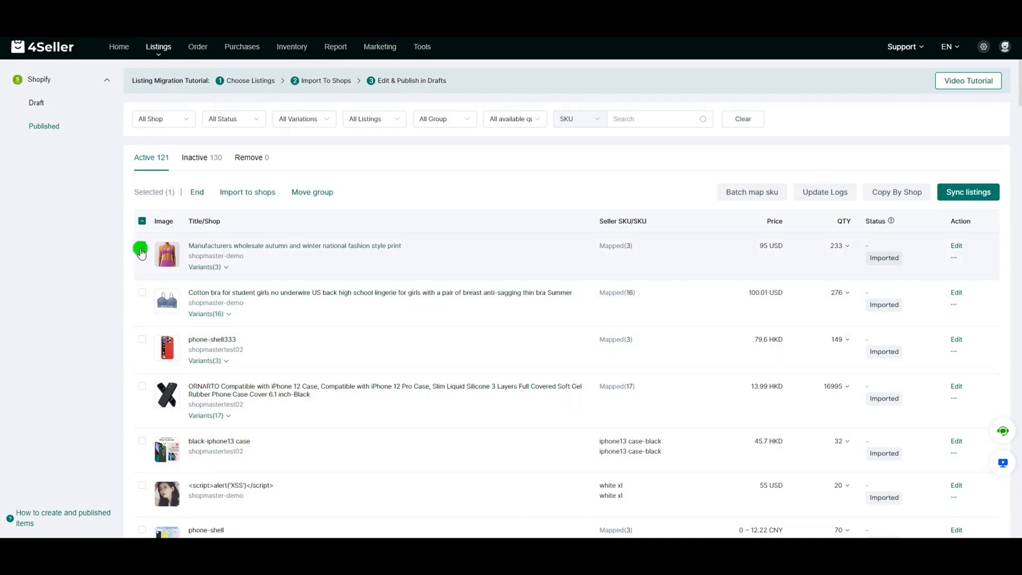
left_click(258, 198)
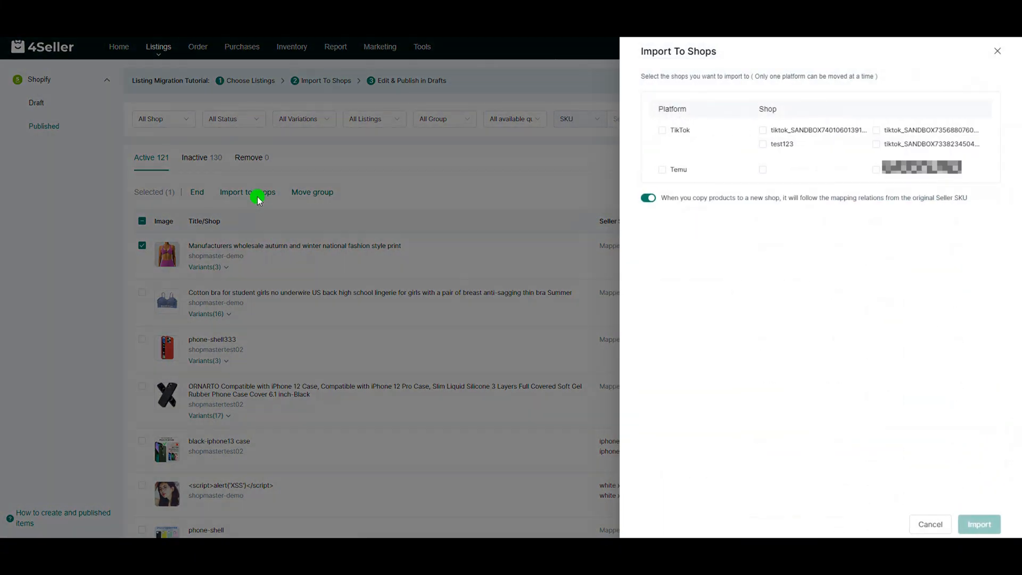
left_click(663, 169)
left_click(763, 170)
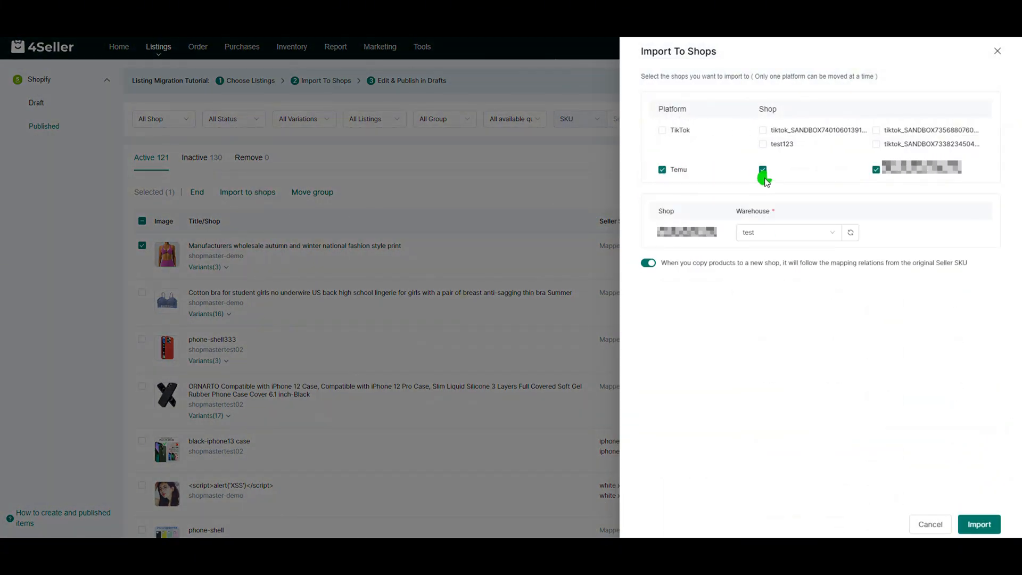
left_click(647, 198)
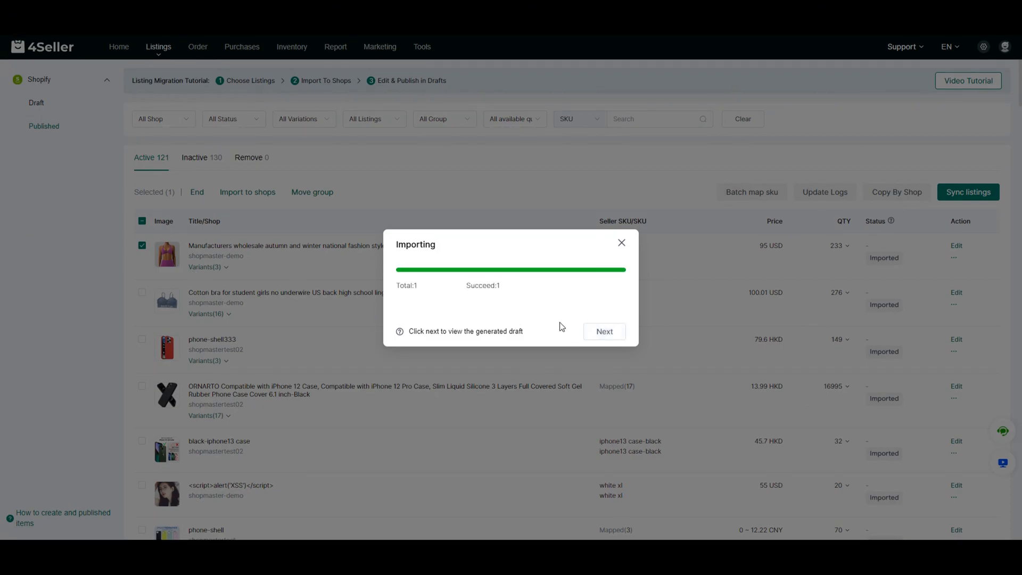
left_click(601, 330)
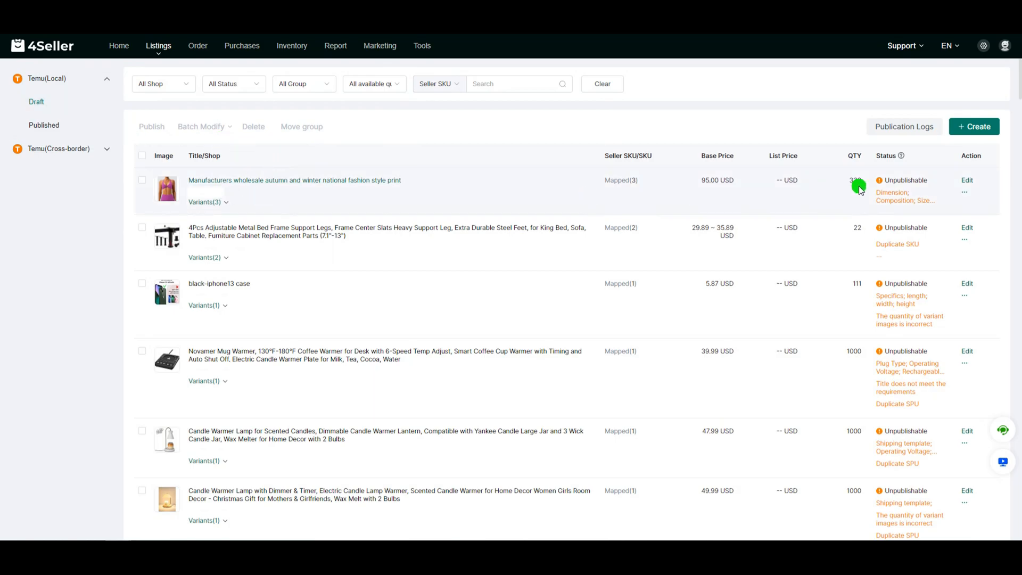
Open the imported fashion style print draft for editing and set its Composition to Cashmere at 100%.
left_click(968, 181)
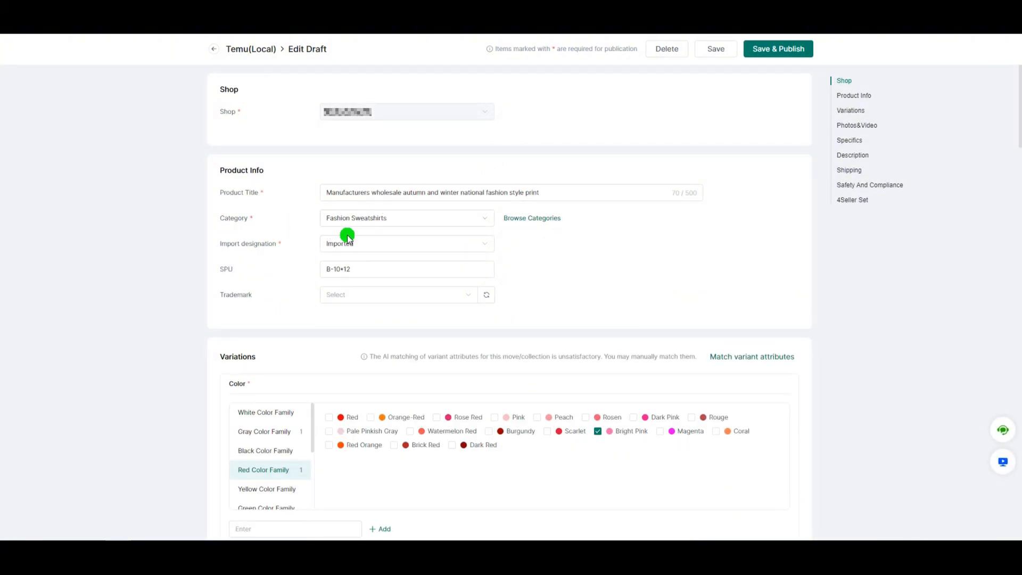
scroll(387, 332, "down", 3)
scroll(426, 405, "down", 4)
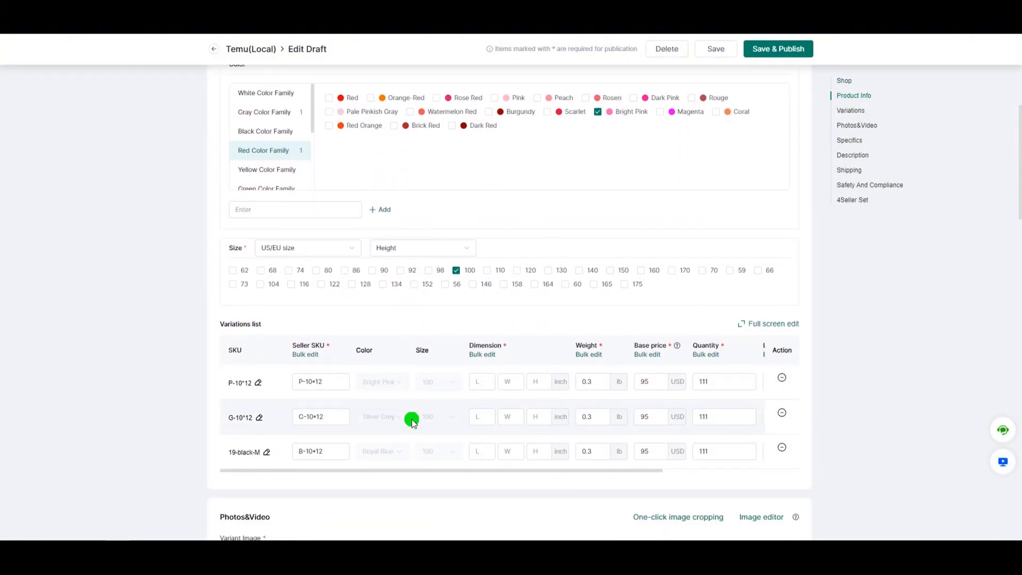
scroll(387, 377, "down", 2)
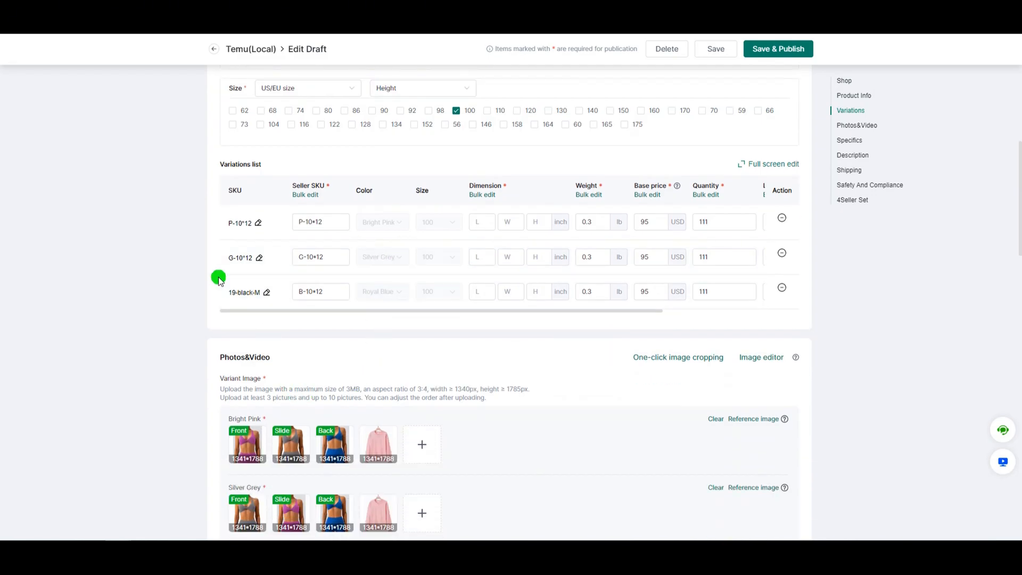
scroll(365, 449, "down", 4)
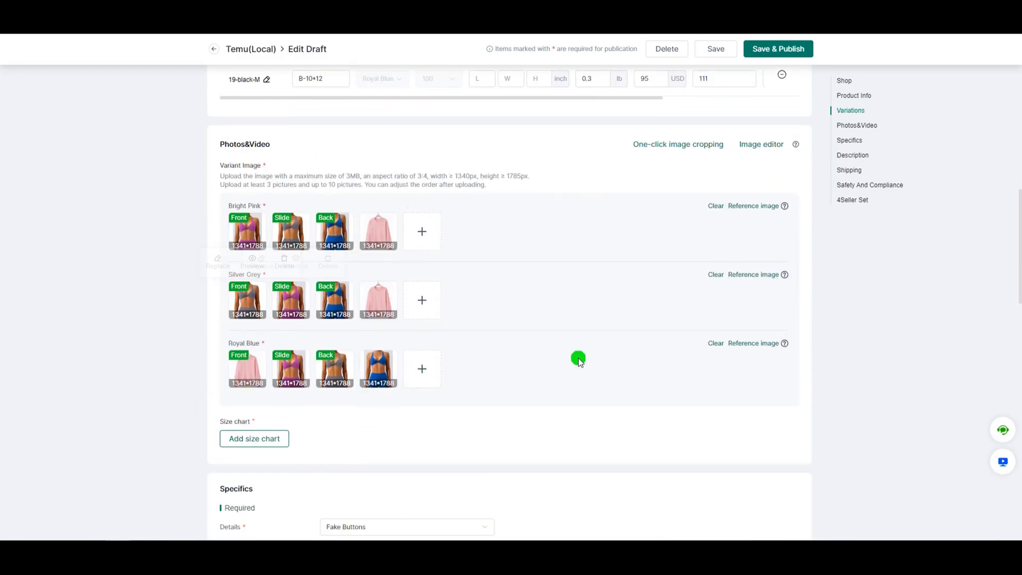
scroll(578, 359, "down", 7)
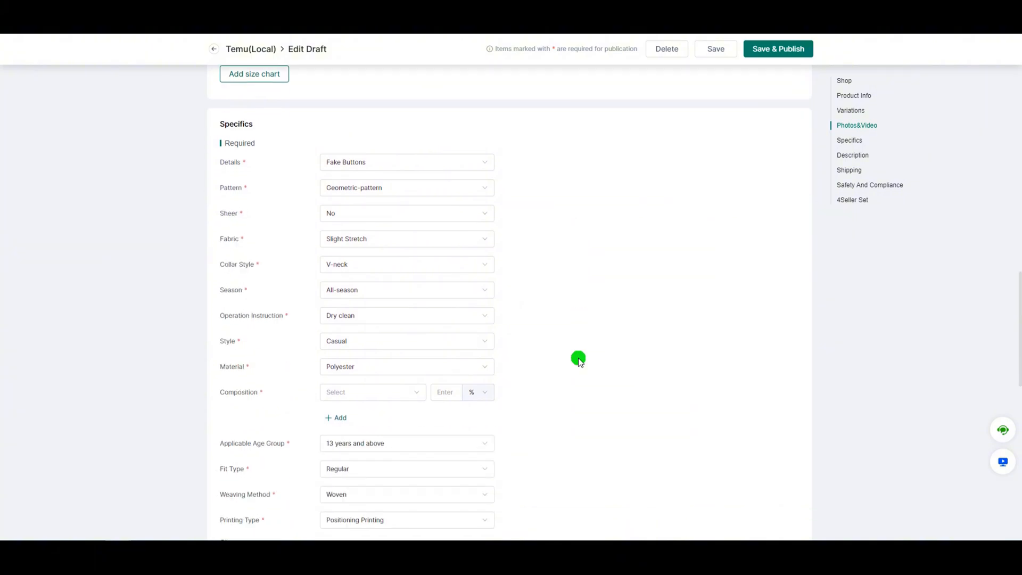
scroll(578, 359, "down", 1)
left_click(359, 331)
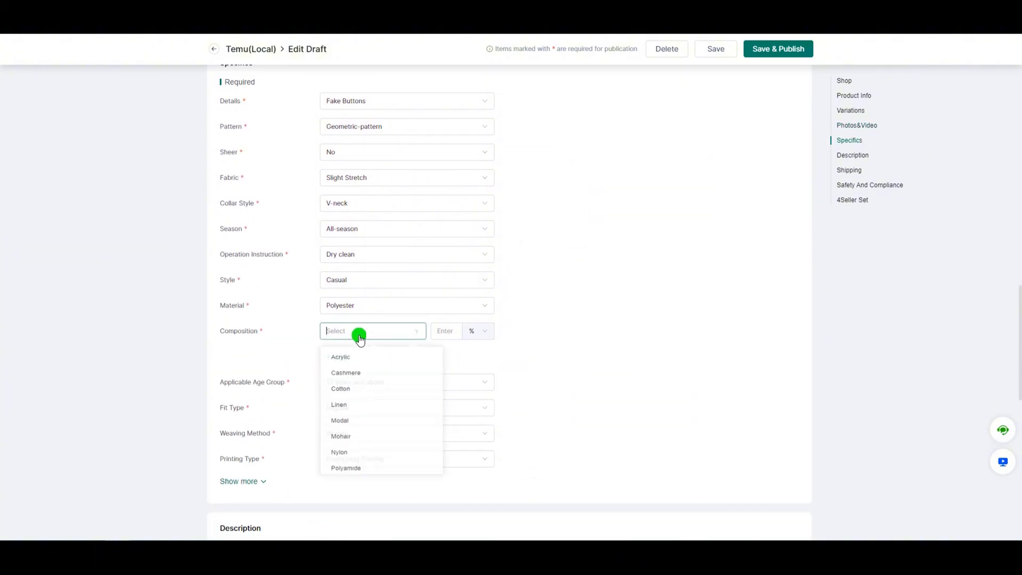
left_click(353, 377)
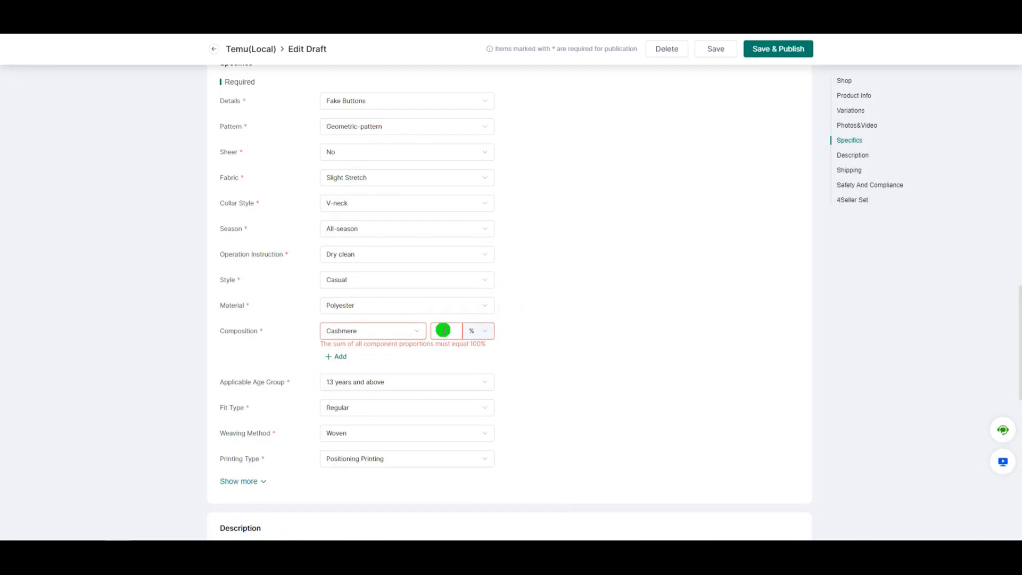
left_click(444, 329)
type("100")
left_click(599, 314)
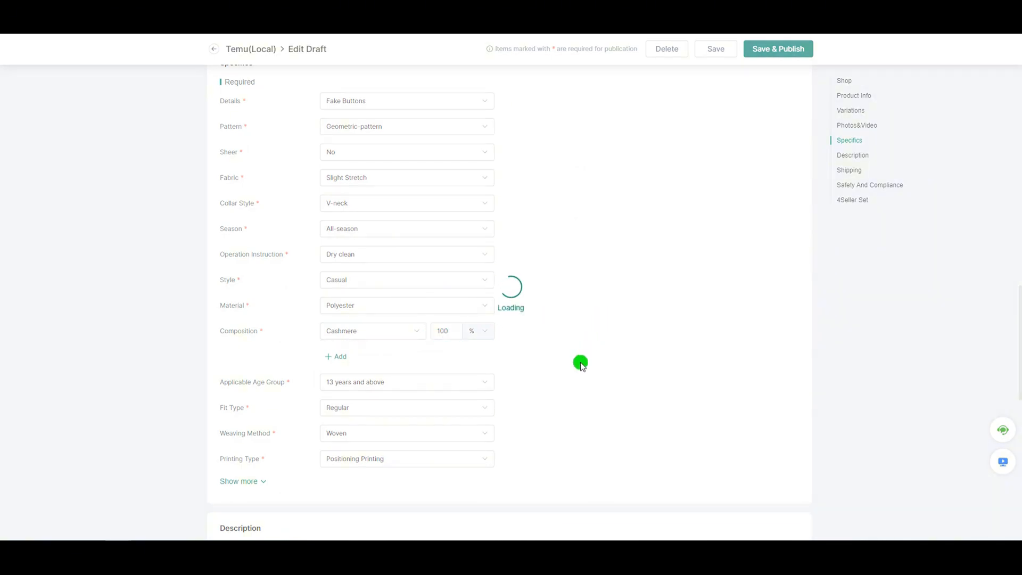
Enter "1" as the draft's production description.
scroll(560, 382, "down", 3)
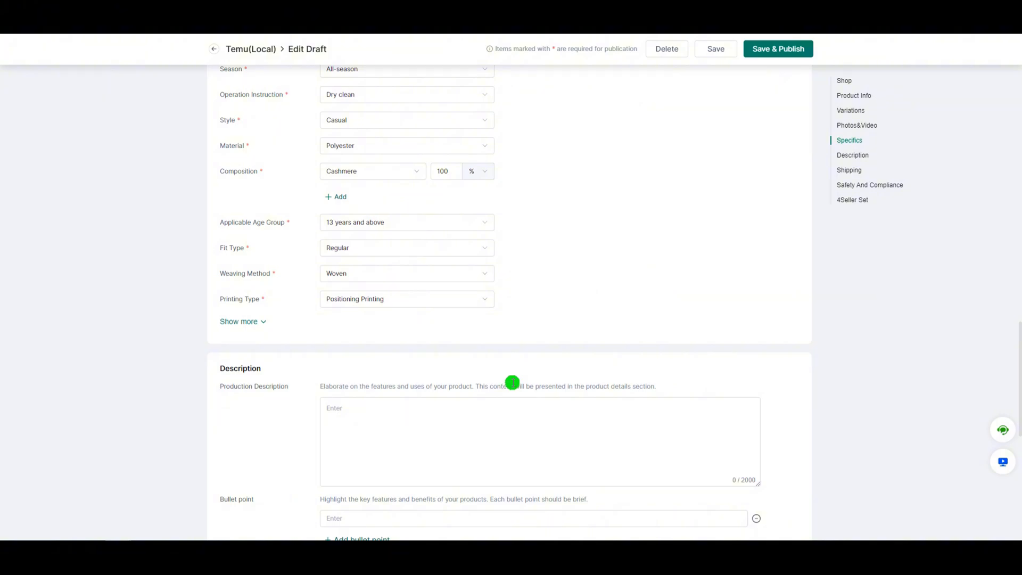
scroll(512, 382, "down", 2)
left_click(357, 301)
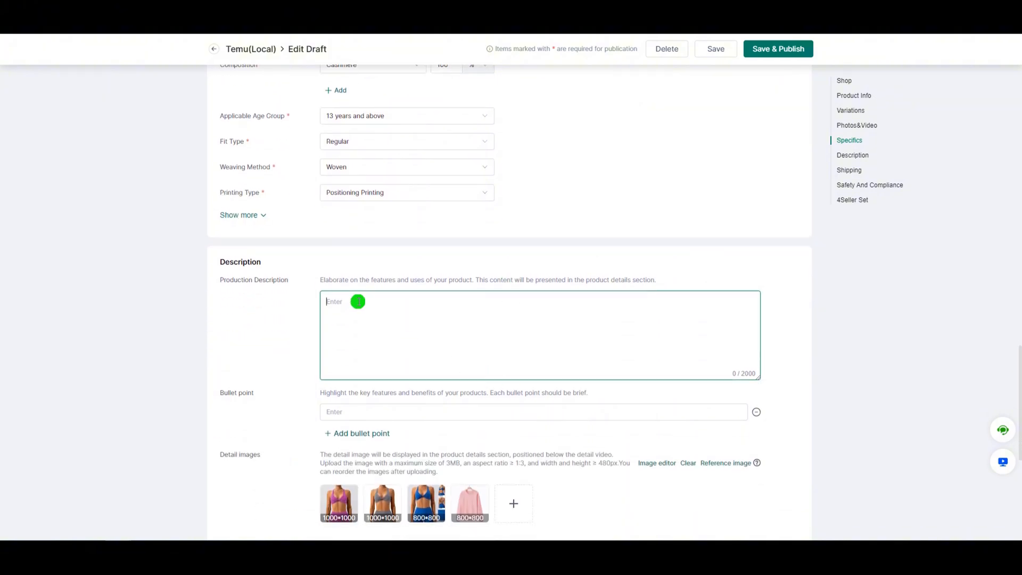
type("1")
scroll(367, 330, "down", 7)
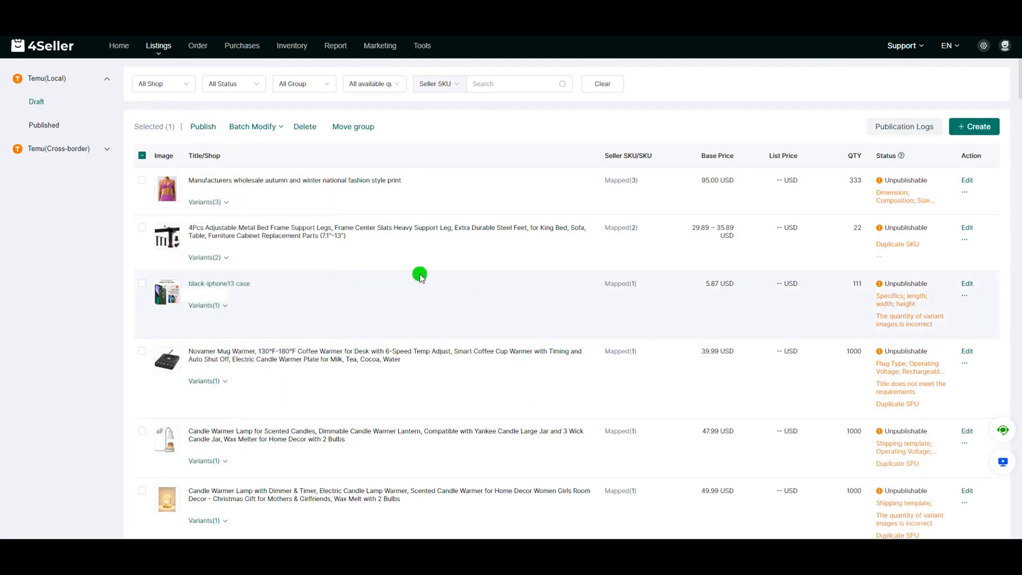
Add the first two Temu drafts to the selection and start a bulk edit of the selected drafts.
left_click(249, 128)
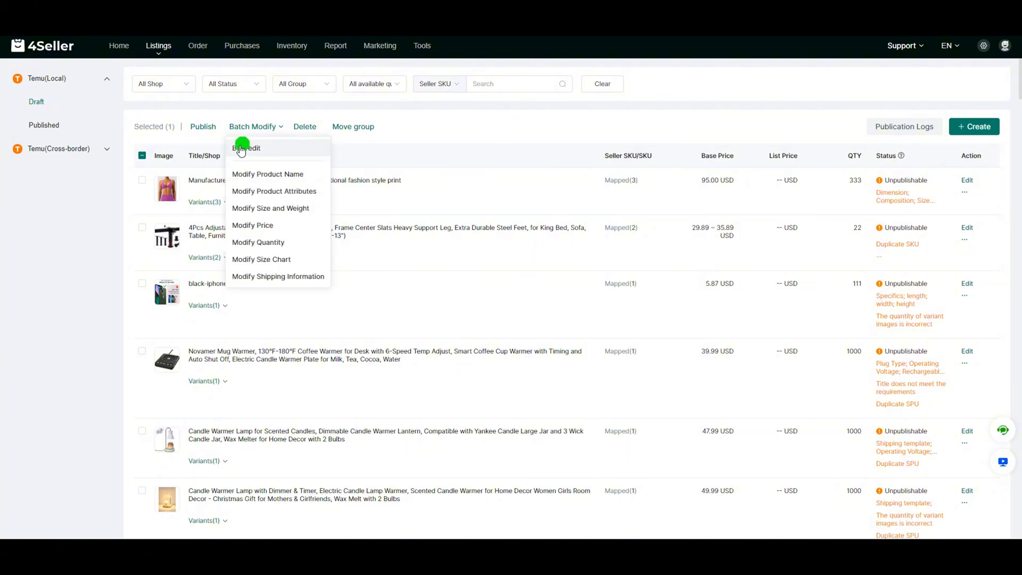
left_click(142, 224)
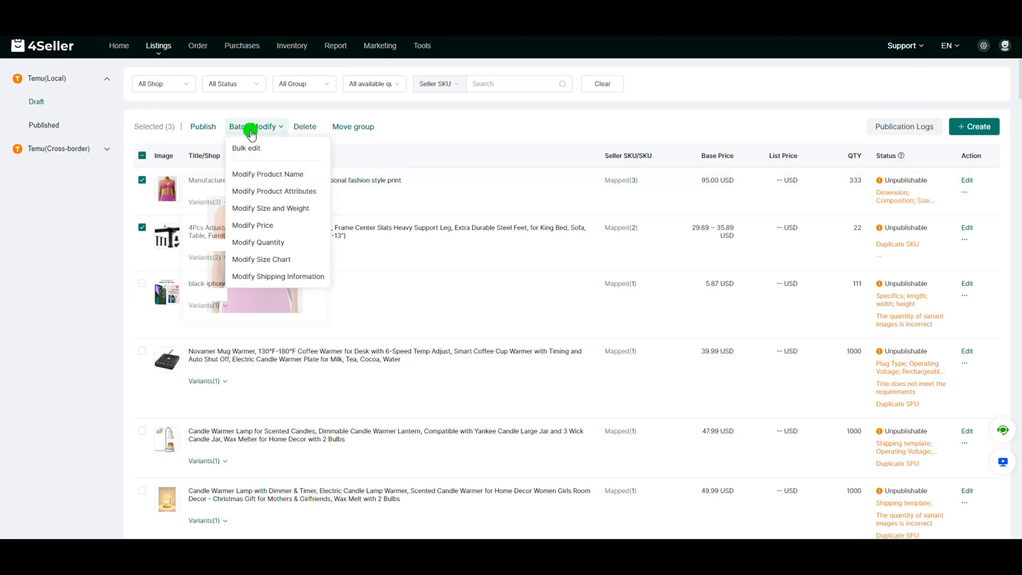
left_click(265, 153)
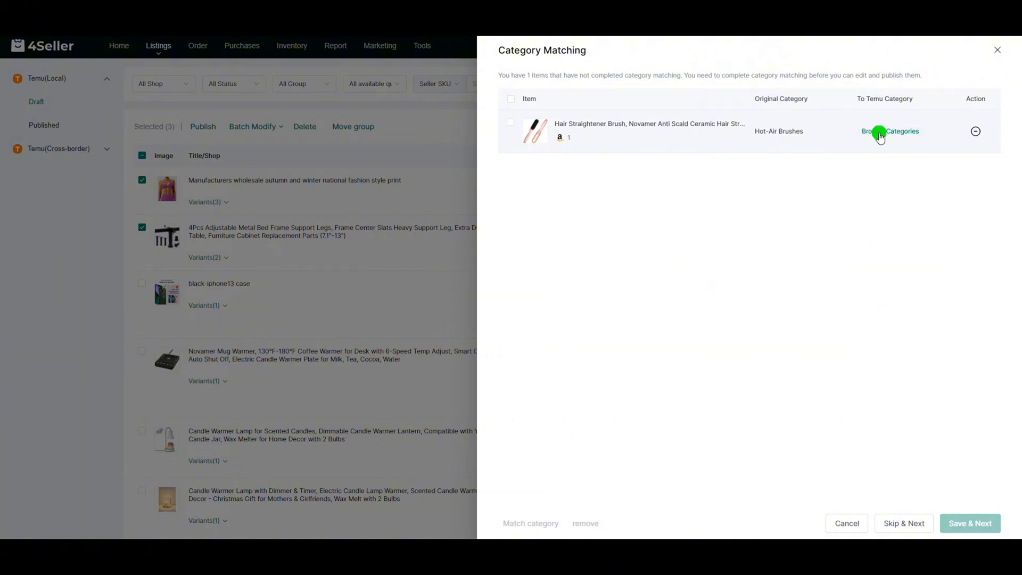
Match the Hair Straightener Brush to the Temu category Appliances > Dishwashers > Built-In Dishwashers and save the category matching.
left_click(879, 135)
left_click(342, 213)
left_click(452, 213)
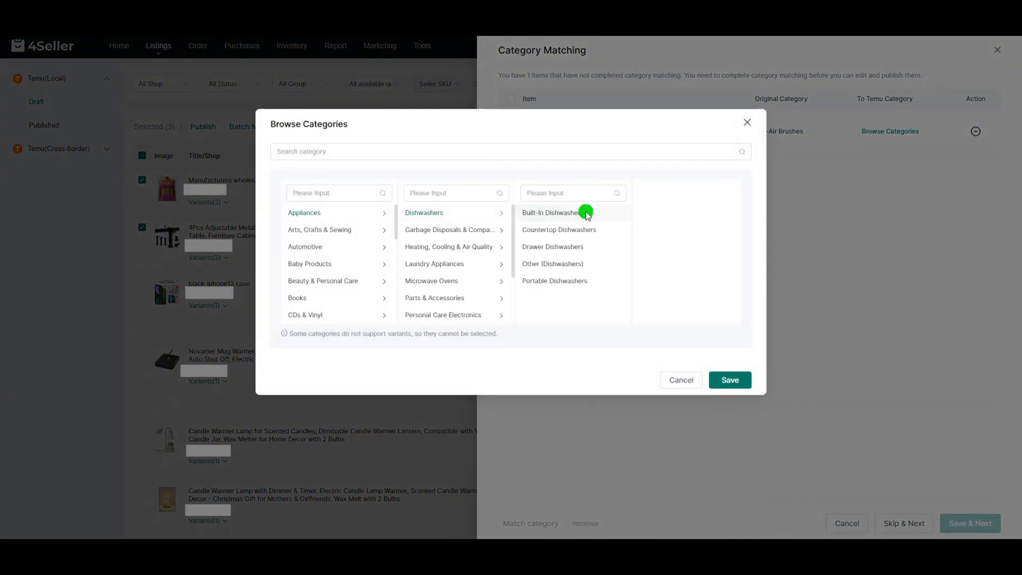
left_click(745, 379)
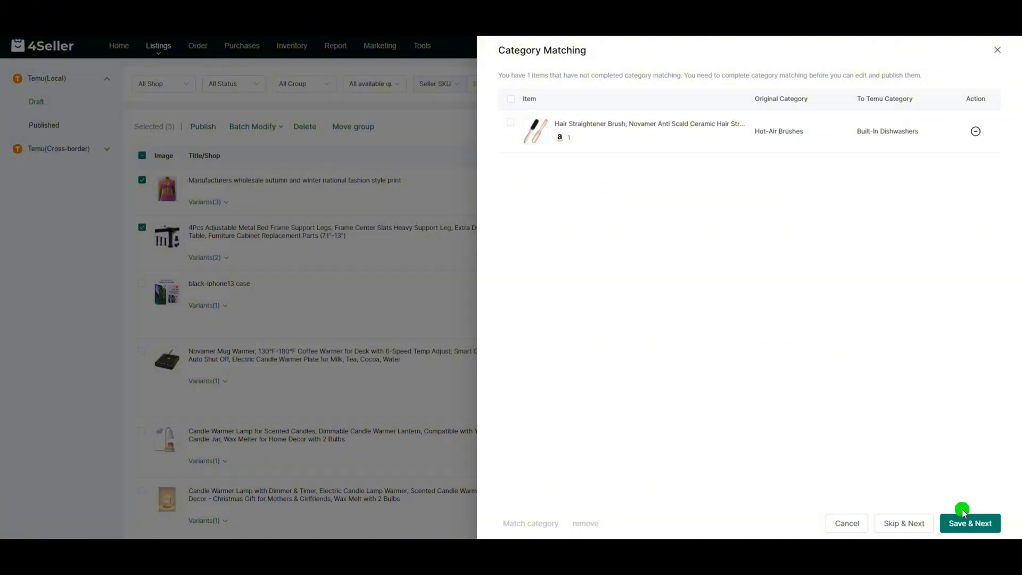
left_click(970, 523)
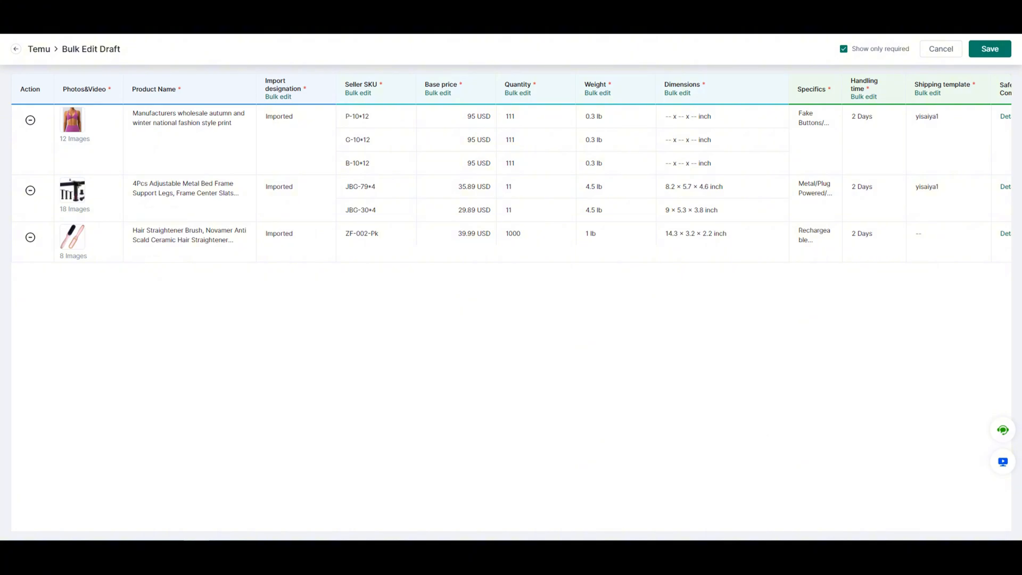
Check the required columns of the bulk edit table, save the drafts and close the saving dialog.
left_click(174, 115)
left_click_drag(494, 529, 579, 529)
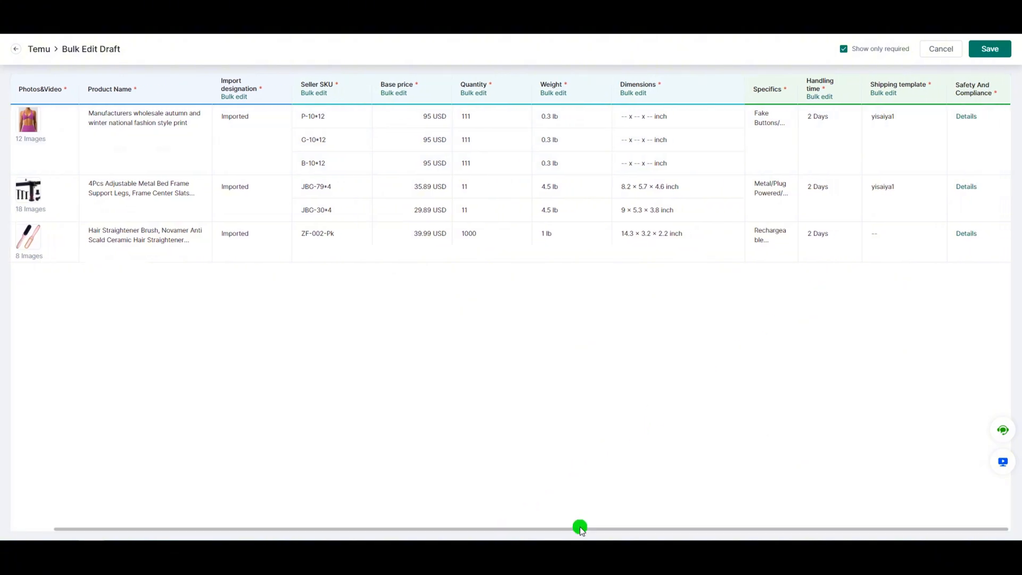
left_click(989, 49)
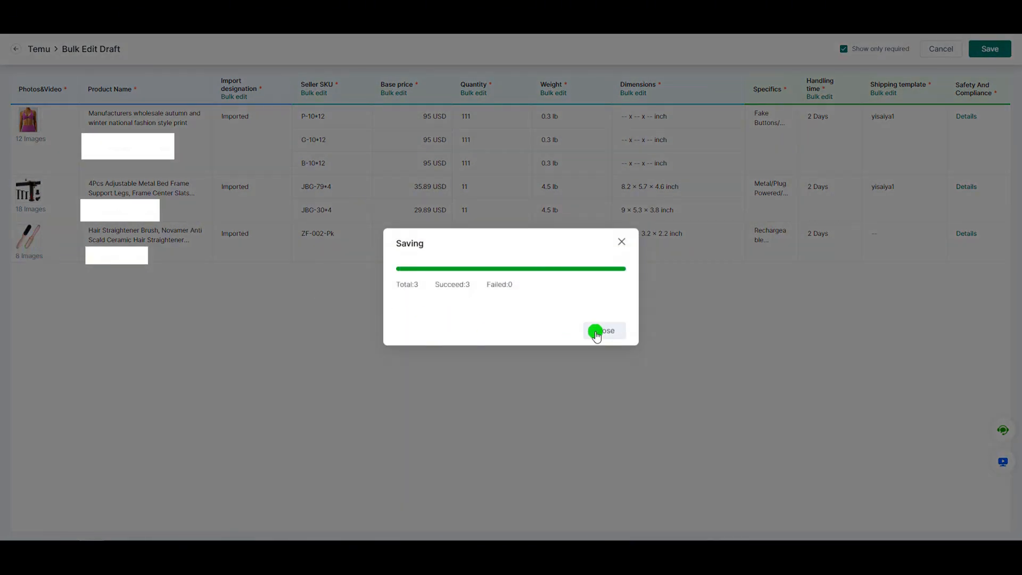
left_click(601, 331)
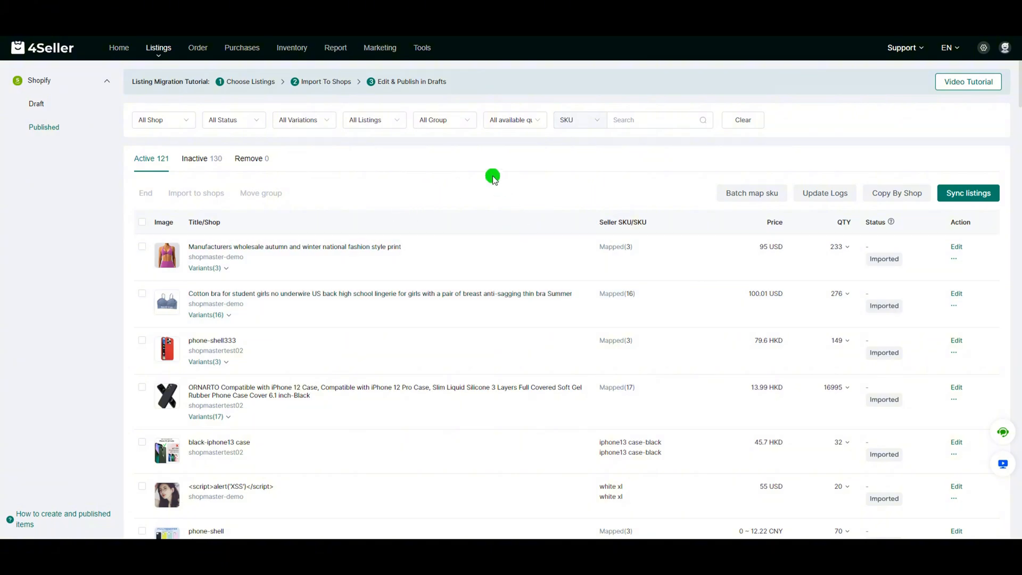
Start a copy by shop with shopmastertest02 as the source shop and only its inactive products included.
left_click(900, 194)
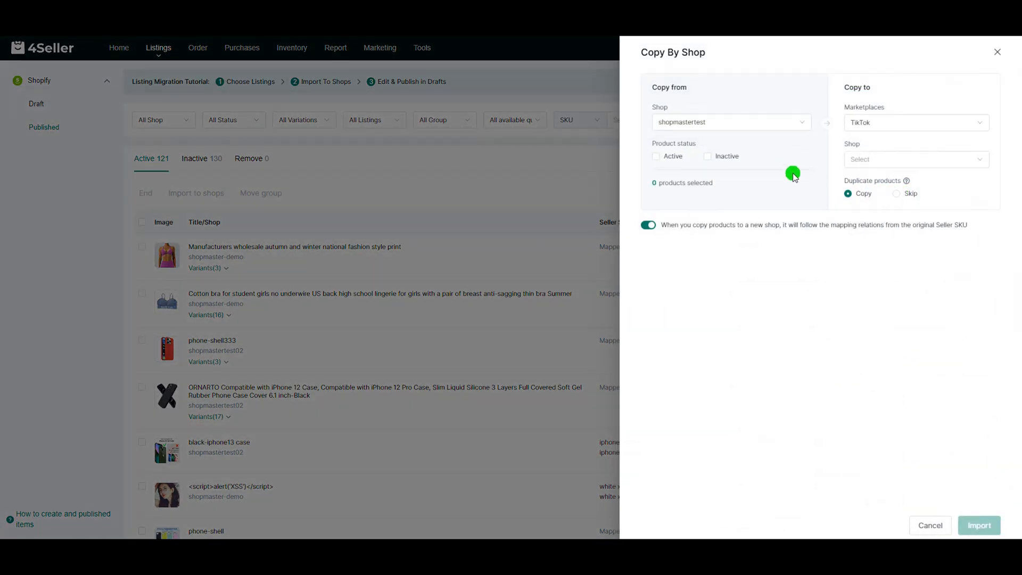
left_click(706, 123)
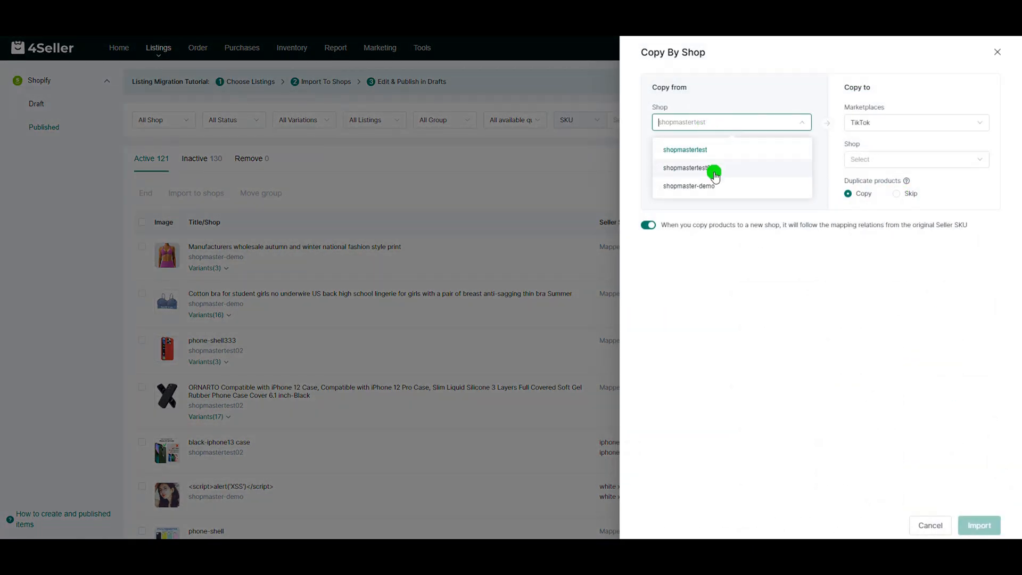
left_click(702, 167)
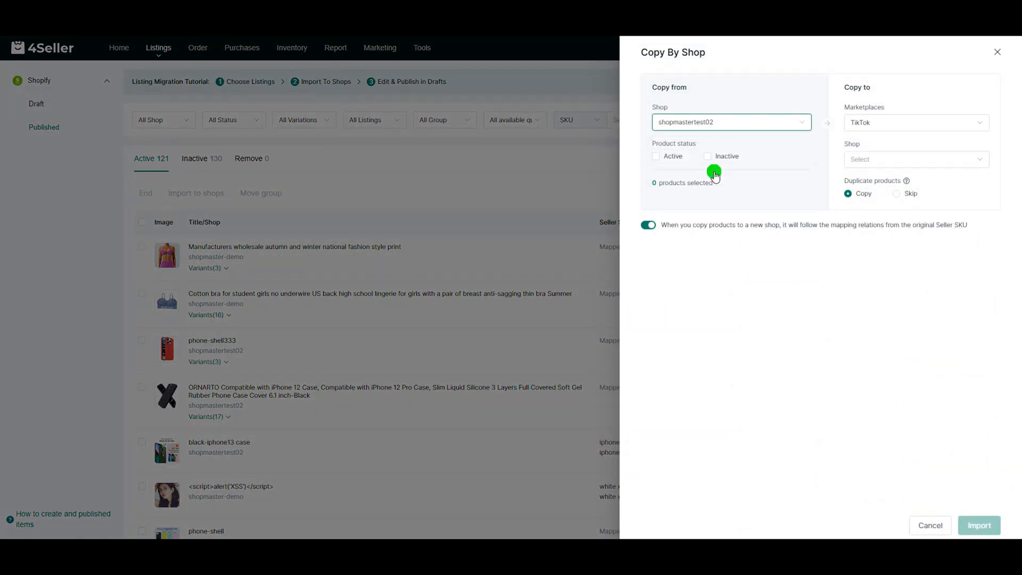
left_click(660, 158)
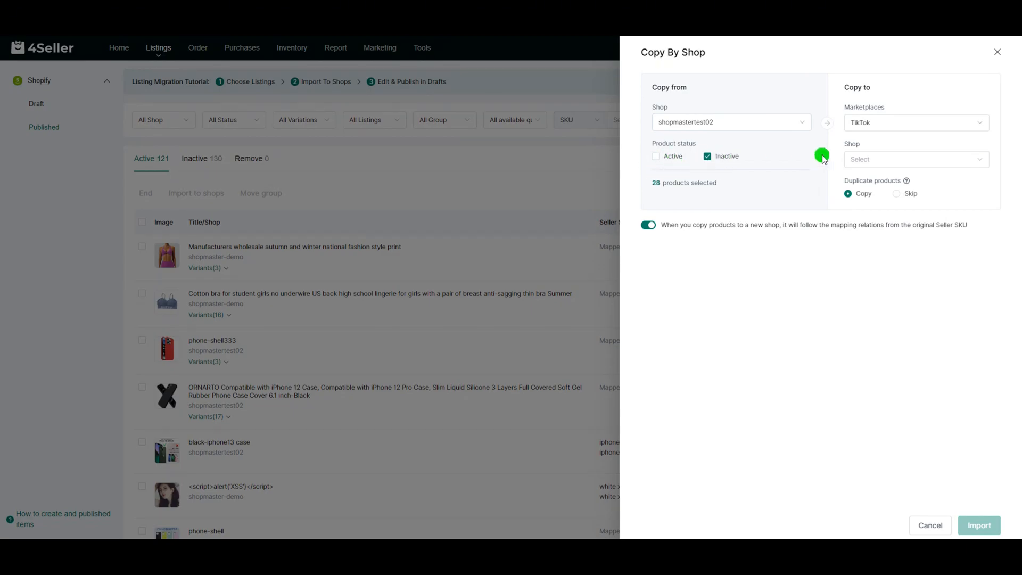
Set the copy destination to the Temu marketplace and choose the target Temu shop.
left_click(890, 126)
left_click(866, 167)
left_click(865, 162)
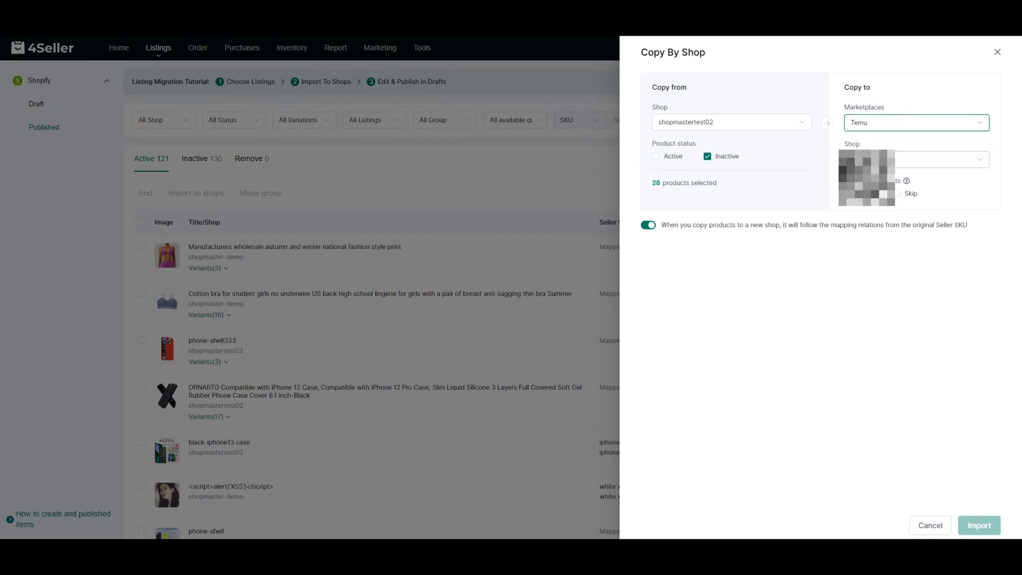
left_click(866, 208)
Set duplicate products to Copy, keep the original Seller SKU mapping relations enabled, and import the products.
left_click(856, 195)
left_click(896, 195)
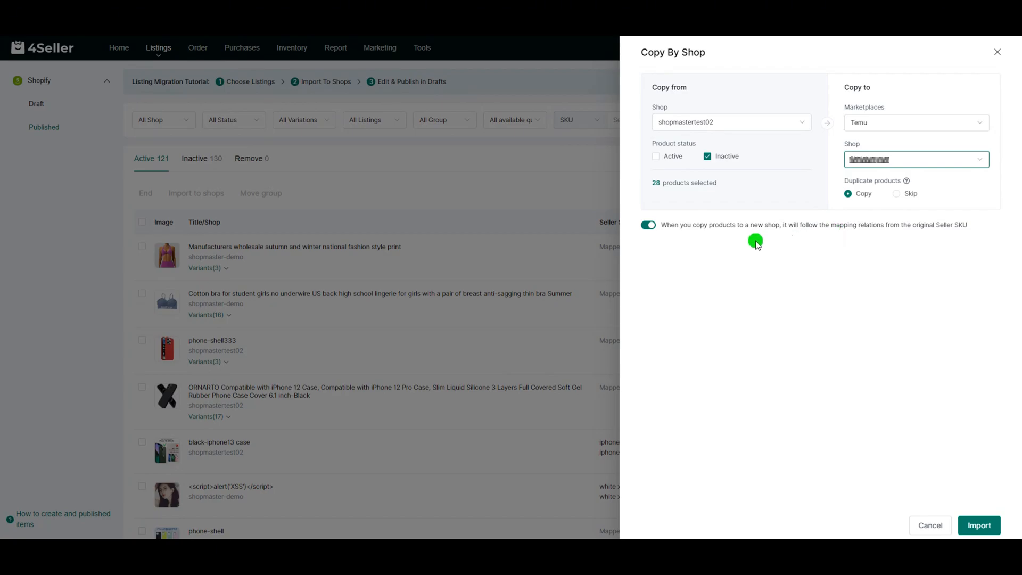
left_click(647, 225)
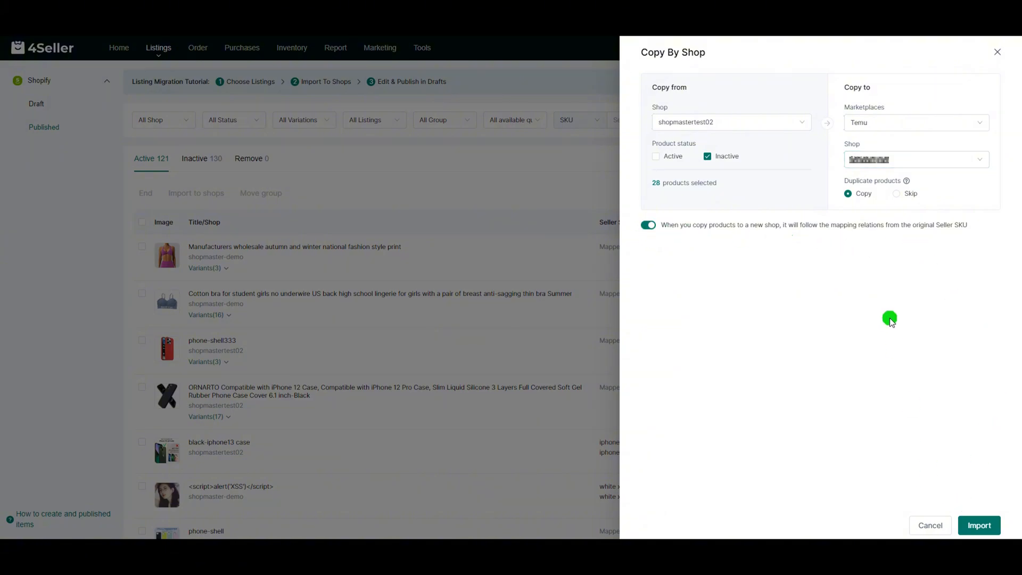
left_click(979, 525)
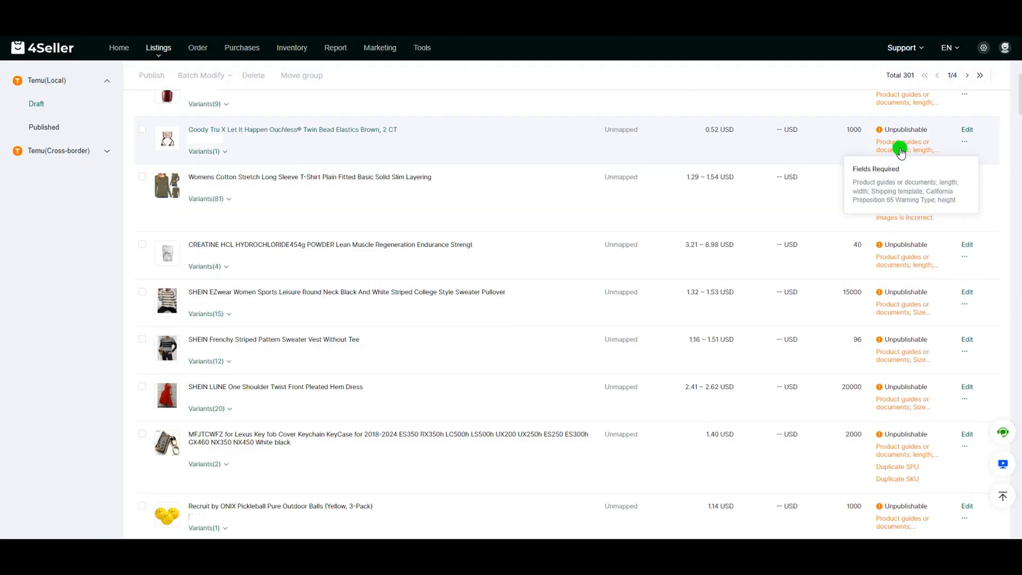